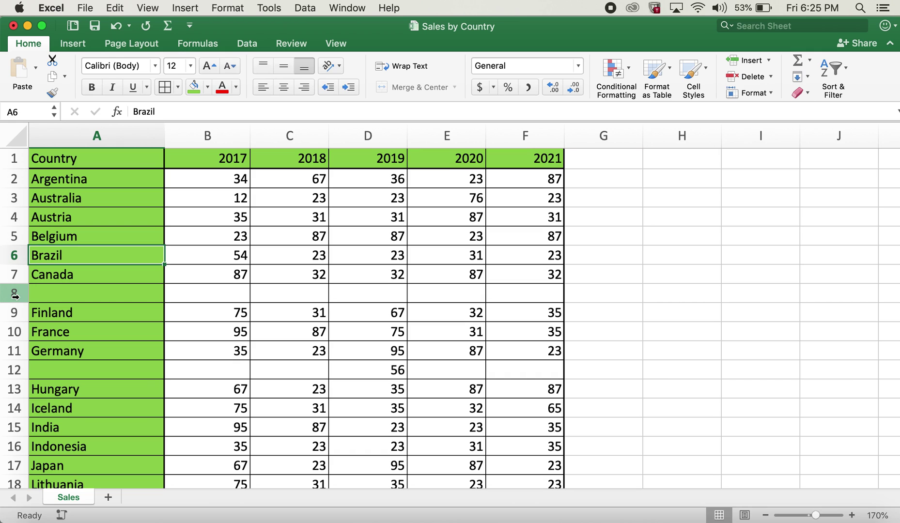
Delete the empty row 8, then undo the deletion
{"action": "right_click", "coordinate": [14, 295]}
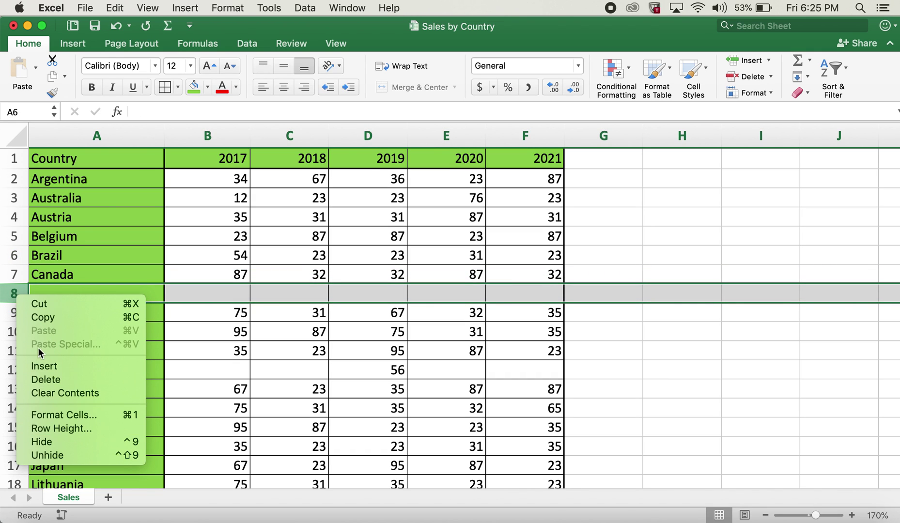
{"action": "left_click", "coordinate": [70, 379]}
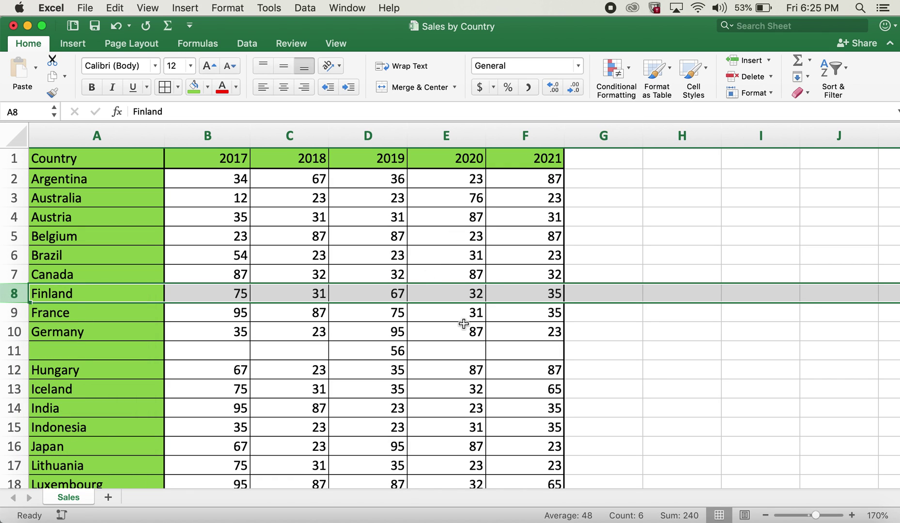
{"action": "key", "text": "ctrl+z"}
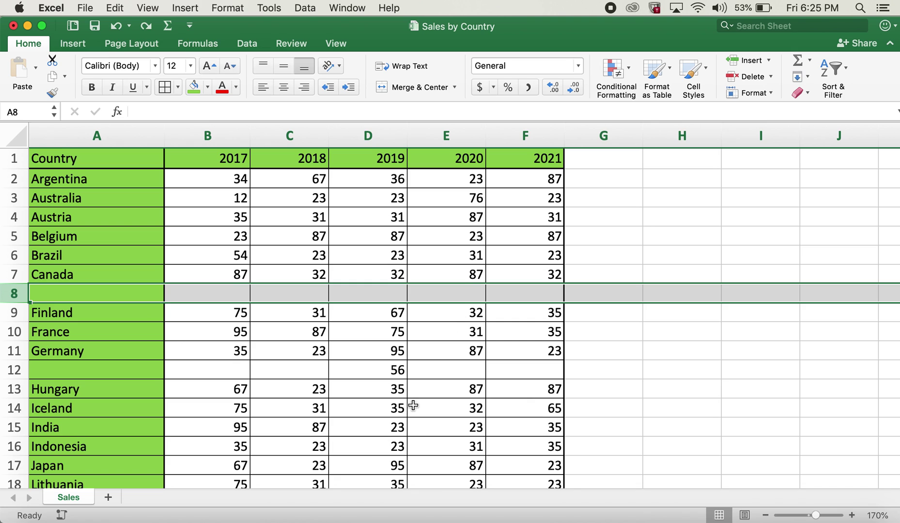
{"action": "left_click", "coordinate": [584, 253]}
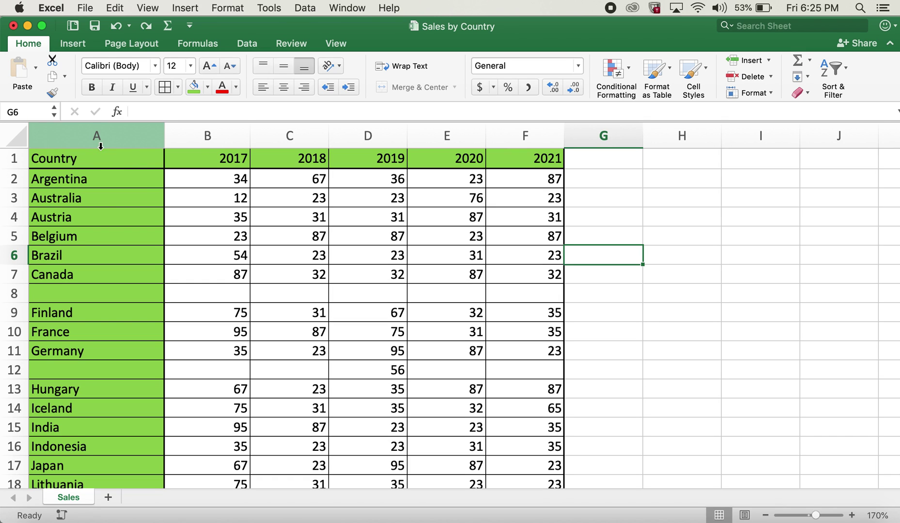
Inspect blank rows 8, 23 and 25 and row 12's lone value 56
{"action": "left_click_drag", "start_coordinate": [81, 292], "coordinate": [287, 294]}
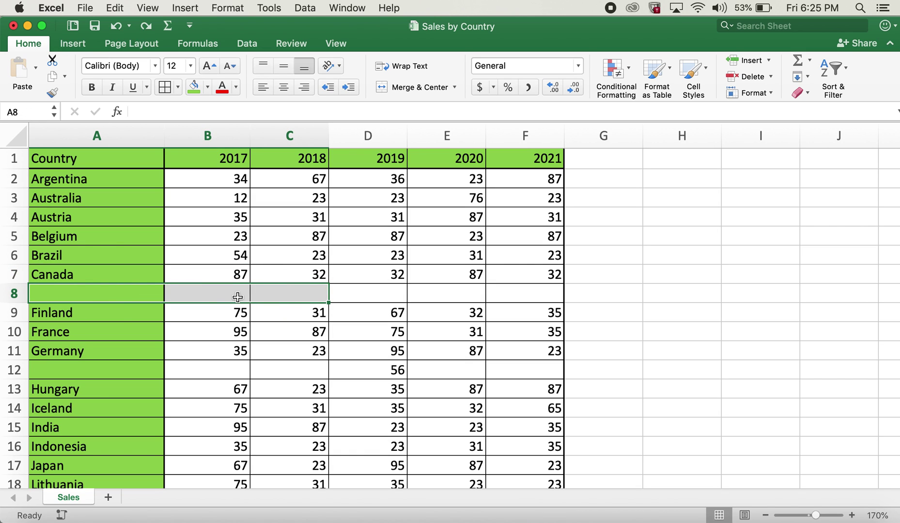
{"action": "left_click", "coordinate": [66, 367]}
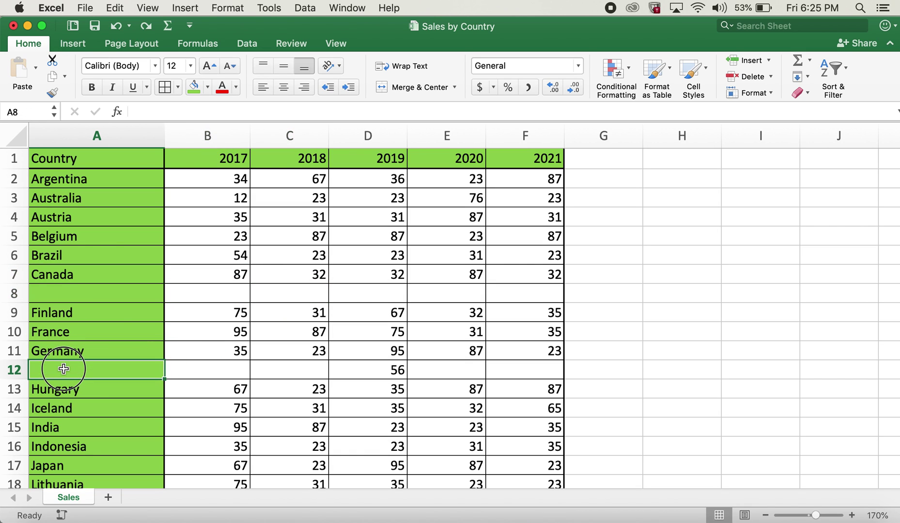
{"action": "key", "text": "shift+space"}
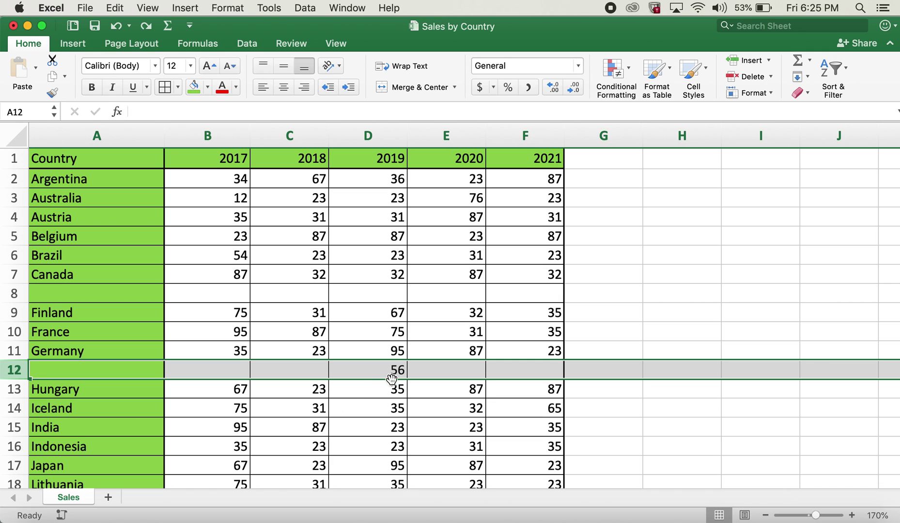
{"action": "left_click", "coordinate": [359, 366]}
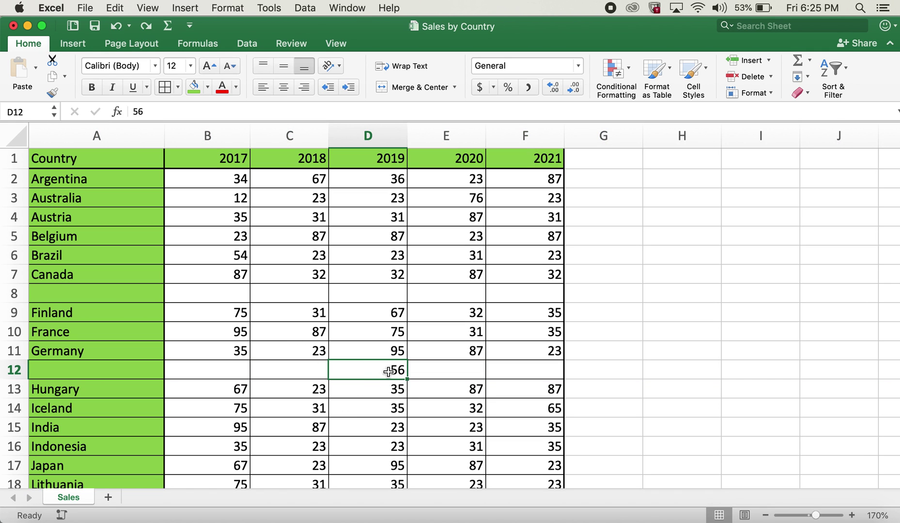
{"action": "left_click_drag", "start_coordinate": [209, 410], "coordinate": [201, 501]}
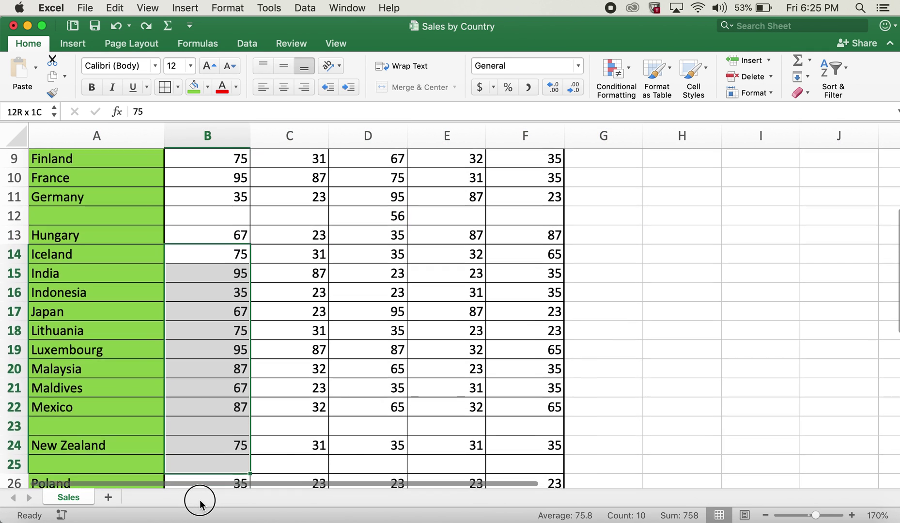
{"action": "left_click", "coordinate": [14, 353]}
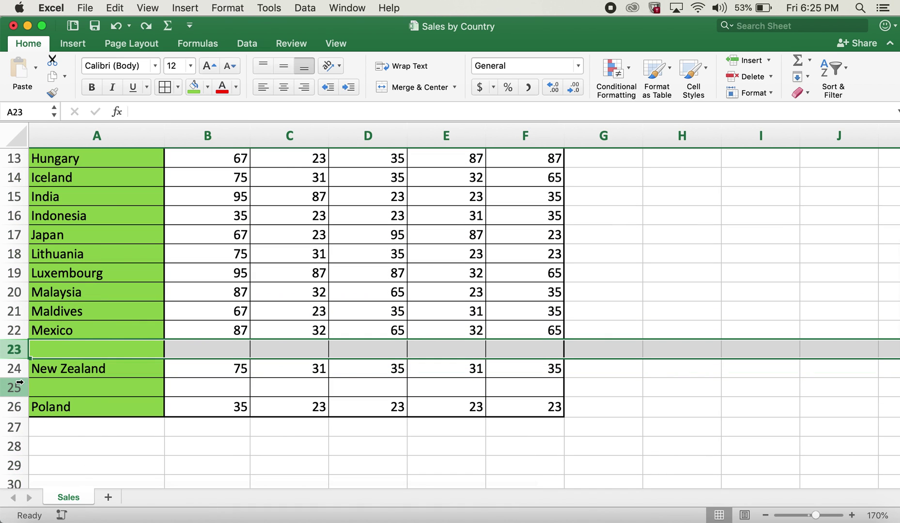
{"action": "left_click", "coordinate": [14, 387]}
{"action": "left_click_drag", "start_coordinate": [323, 256], "coordinate": [294, 68]}
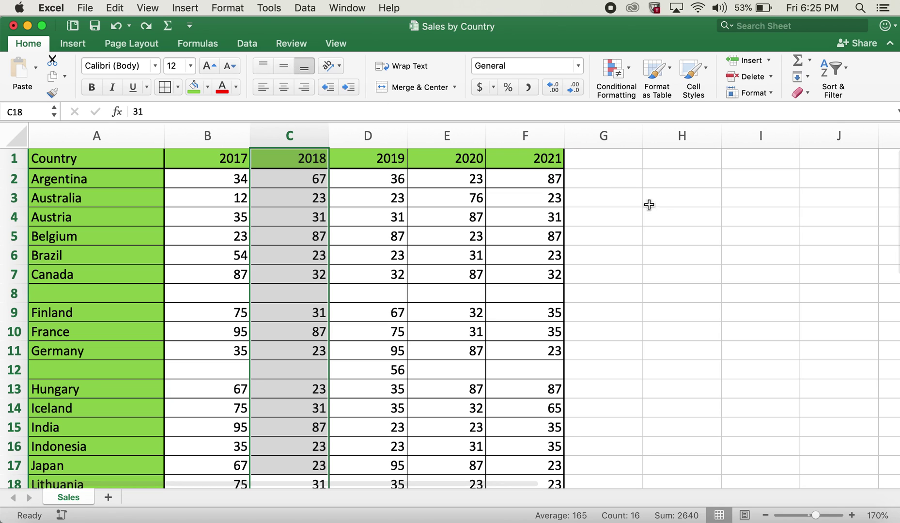
{"action": "left_click", "coordinate": [668, 236]}
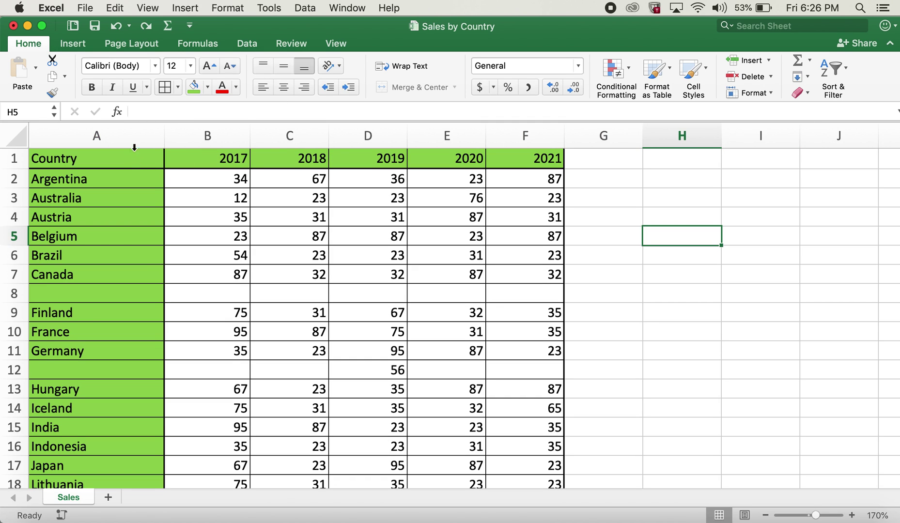
Select columns A through F and add filter arrows to the table headers
{"action": "left_click", "coordinate": [146, 141]}
{"action": "left_click_drag", "start_coordinate": [145, 140], "coordinate": [519, 124]}
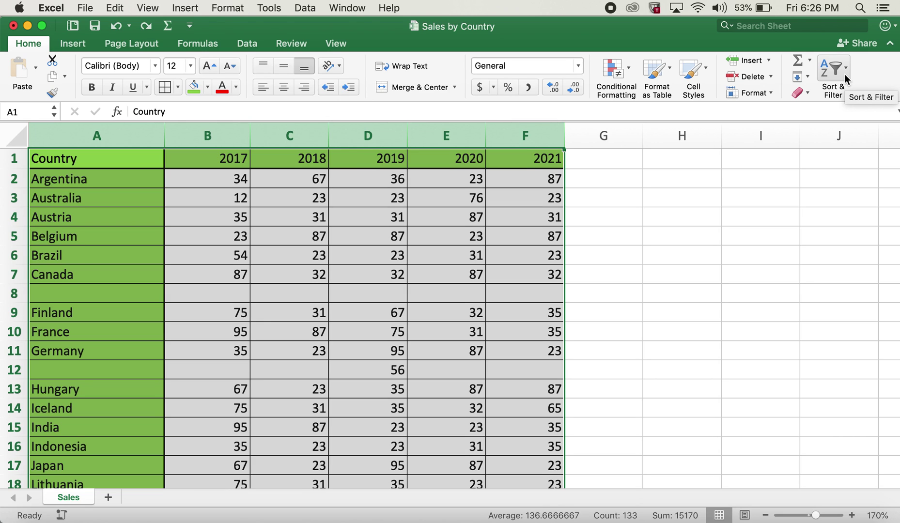
{"action": "left_click", "coordinate": [249, 46]}
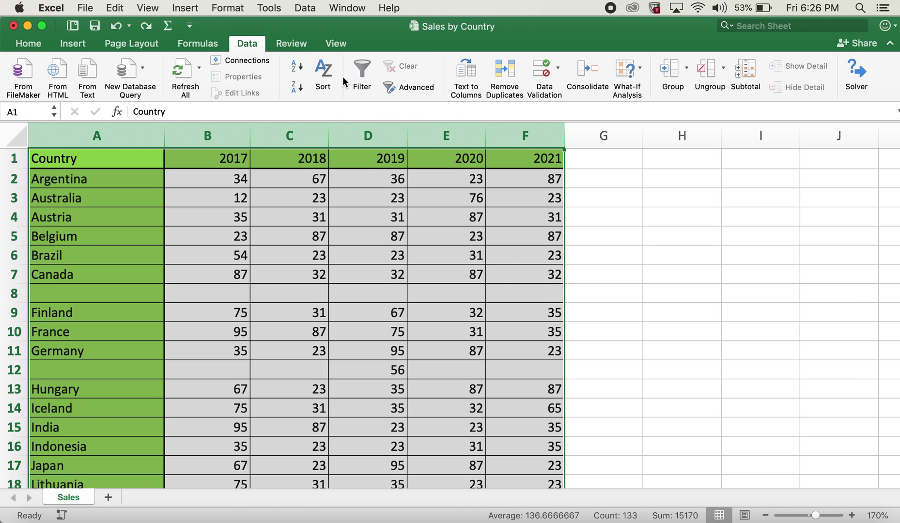
{"action": "left_click", "coordinate": [364, 77]}
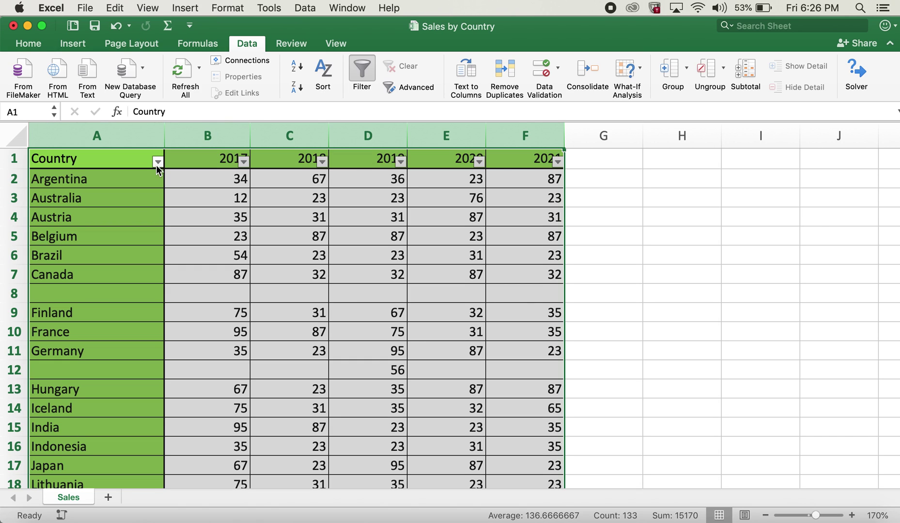
Filter the Country column to show only (Blanks)
{"action": "left_click", "coordinate": [157, 162]}
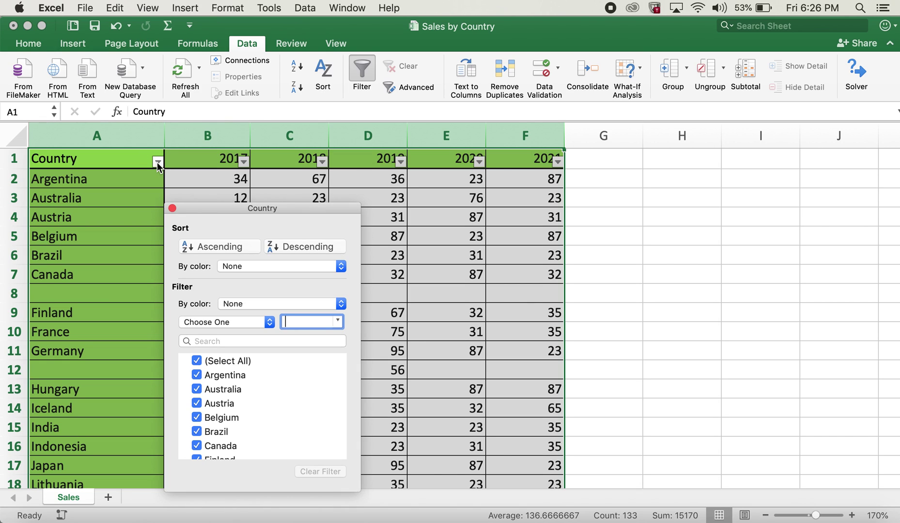
{"action": "left_click", "coordinate": [202, 363]}
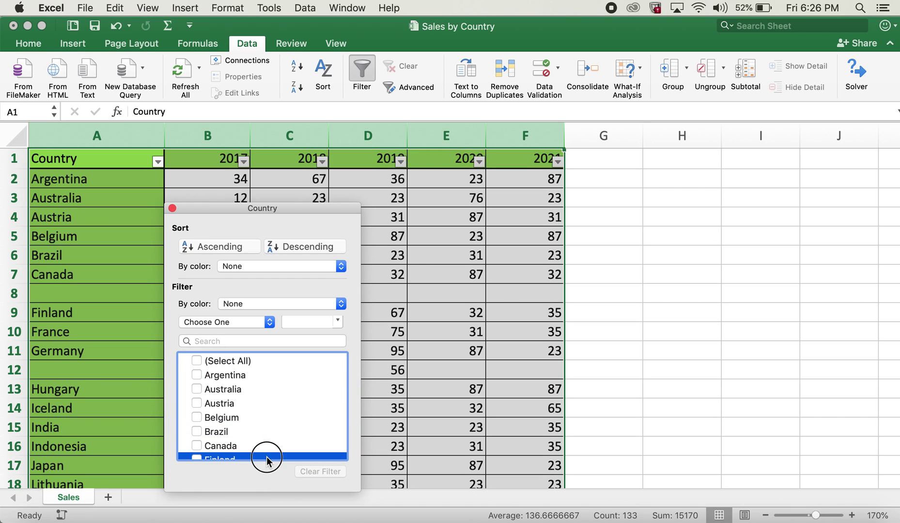
{"action": "left_click_drag", "start_coordinate": [203, 365], "coordinate": [266, 481]}
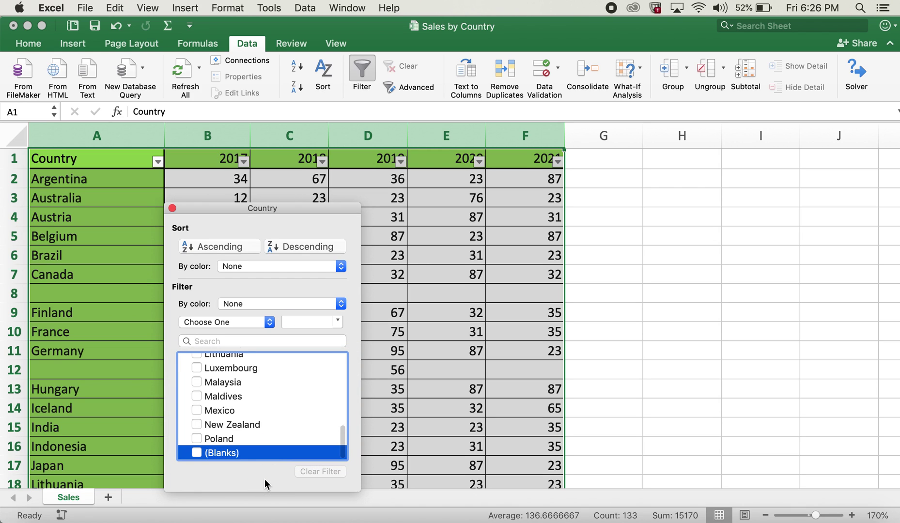
{"action": "left_click", "coordinate": [197, 452]}
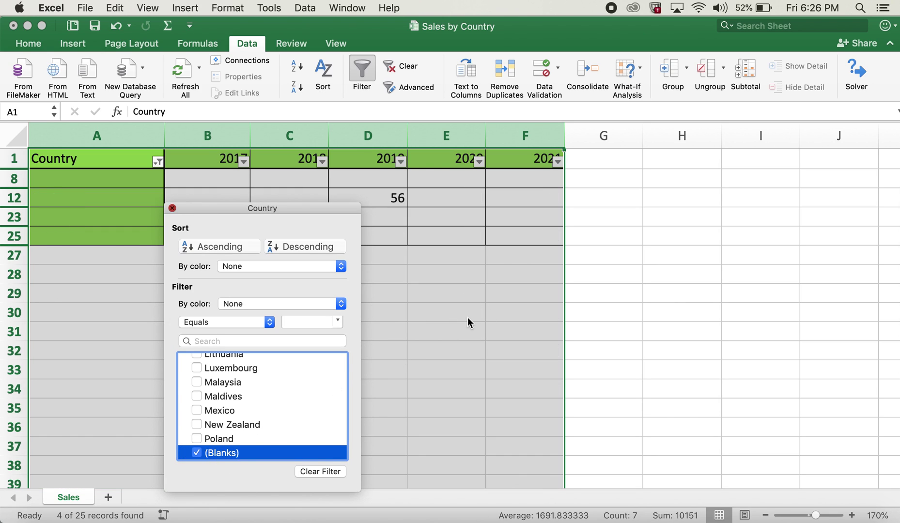
{"action": "left_click", "coordinate": [441, 310]}
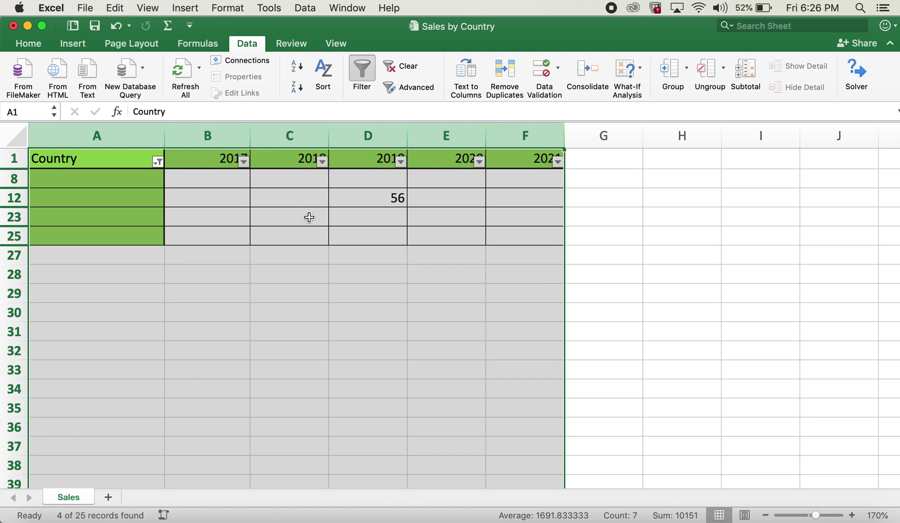
Select the visible rows A8:F25 and check the lone value 56 in D12
{"action": "left_click", "coordinate": [142, 178]}
{"action": "left_click_drag", "start_coordinate": [142, 178], "coordinate": [529, 233]}
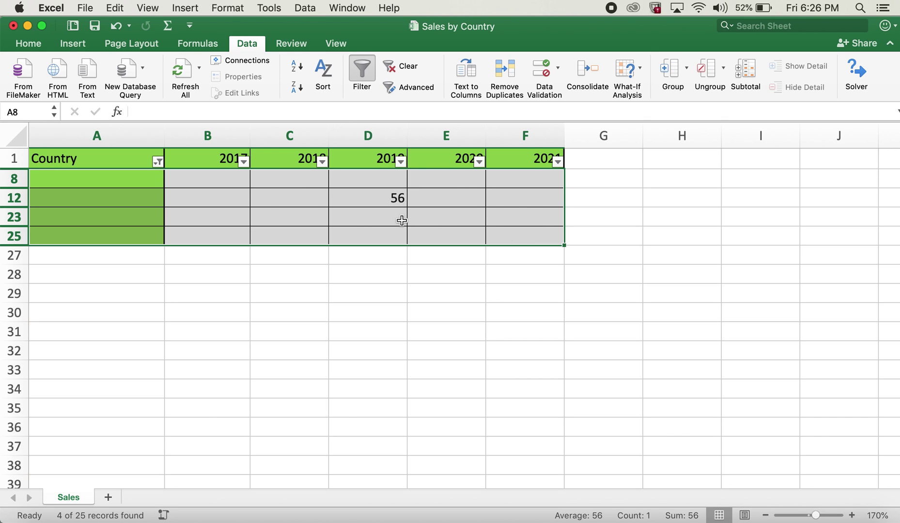
{"action": "left_click", "coordinate": [398, 270]}
{"action": "left_click", "coordinate": [390, 187]}
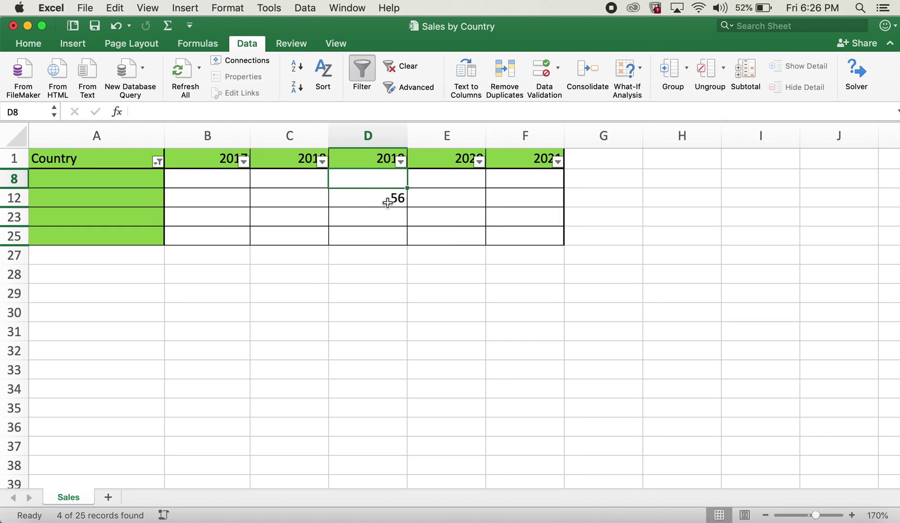
{"action": "left_click", "coordinate": [387, 200]}
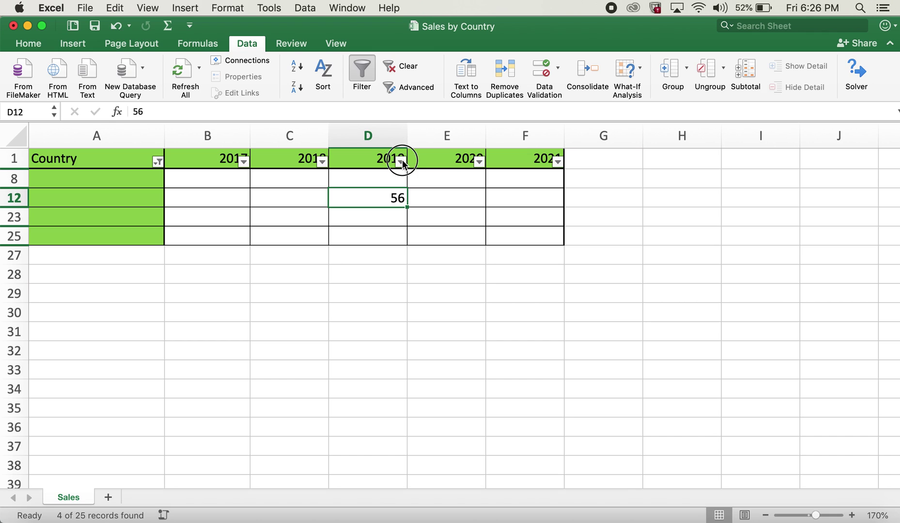
Filter the 2019 column to (Blanks) only, then select row 8
{"action": "left_click", "coordinate": [402, 160]}
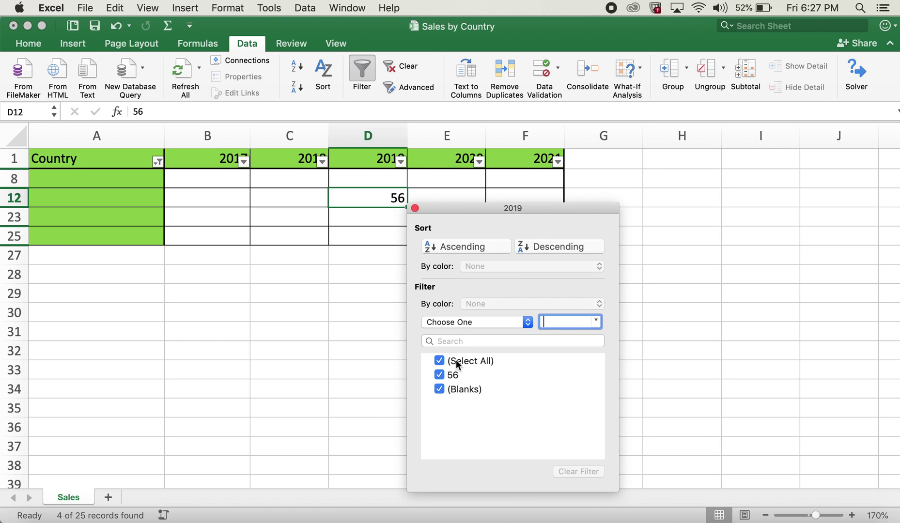
{"action": "left_click", "coordinate": [440, 361]}
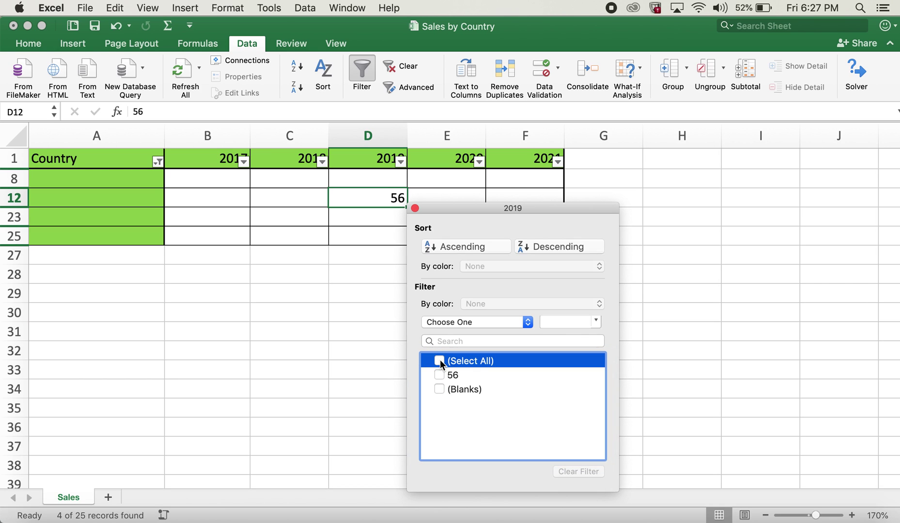
{"action": "left_click", "coordinate": [440, 388]}
{"action": "left_click", "coordinate": [340, 331]}
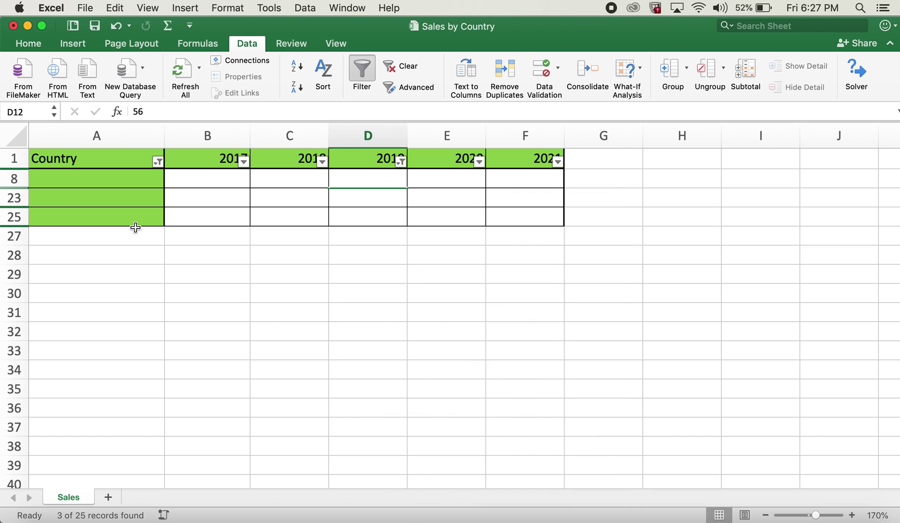
{"action": "left_click", "coordinate": [14, 179]}
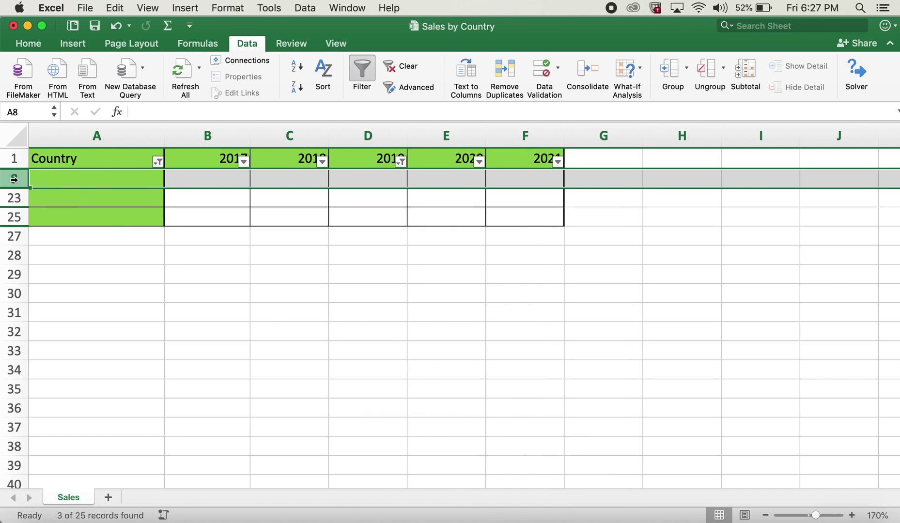
Select the filtered rows 8 through 25 and delete them
{"action": "left_click_drag", "start_coordinate": [15, 178], "coordinate": [56, 219]}
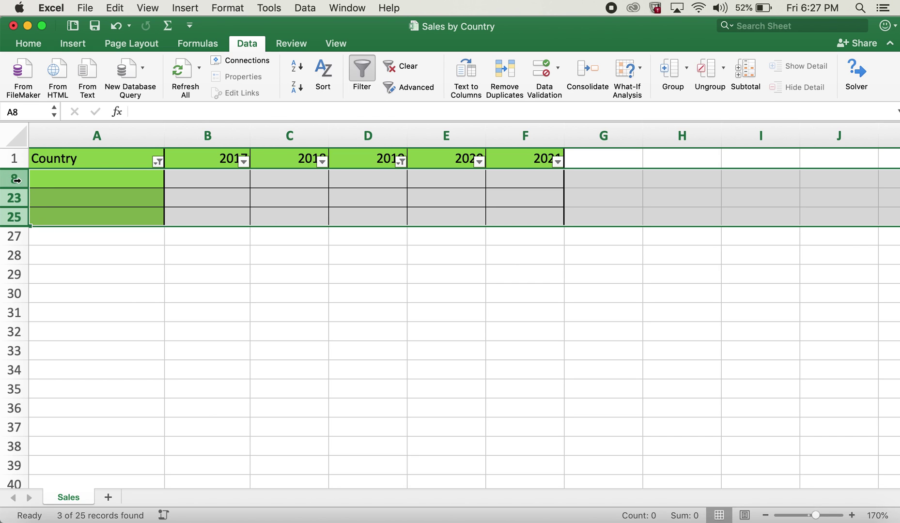
{"action": "right_click", "coordinate": [18, 182]}
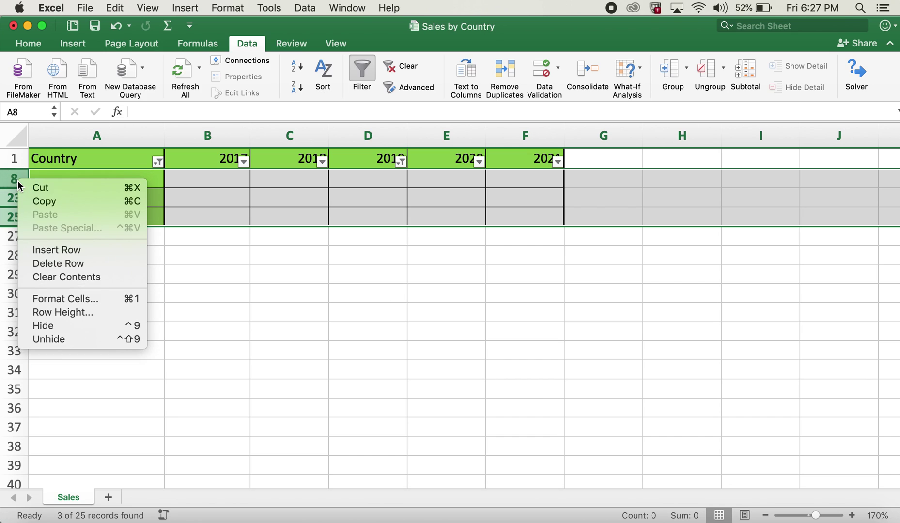
{"action": "left_click", "coordinate": [76, 264]}
{"action": "left_click", "coordinate": [265, 253]}
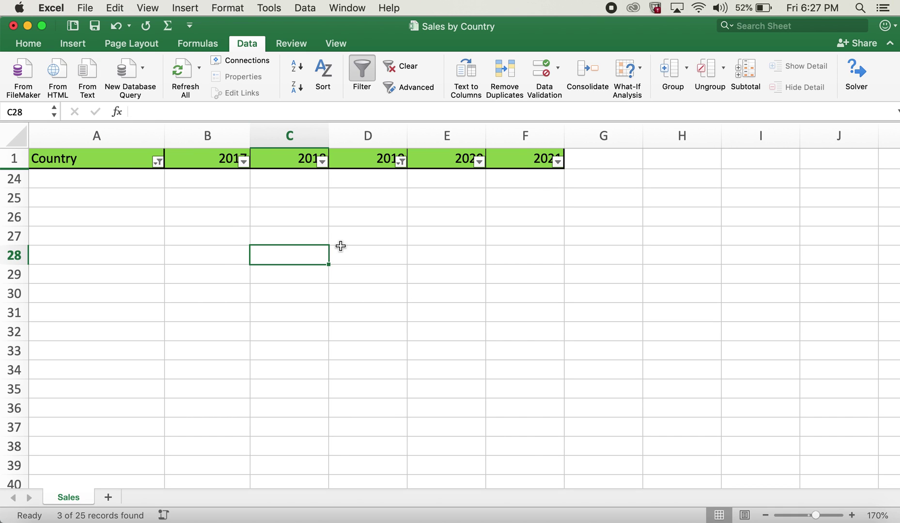
Turn off filtering so all table rows reappear
{"action": "left_click", "coordinate": [364, 68]}
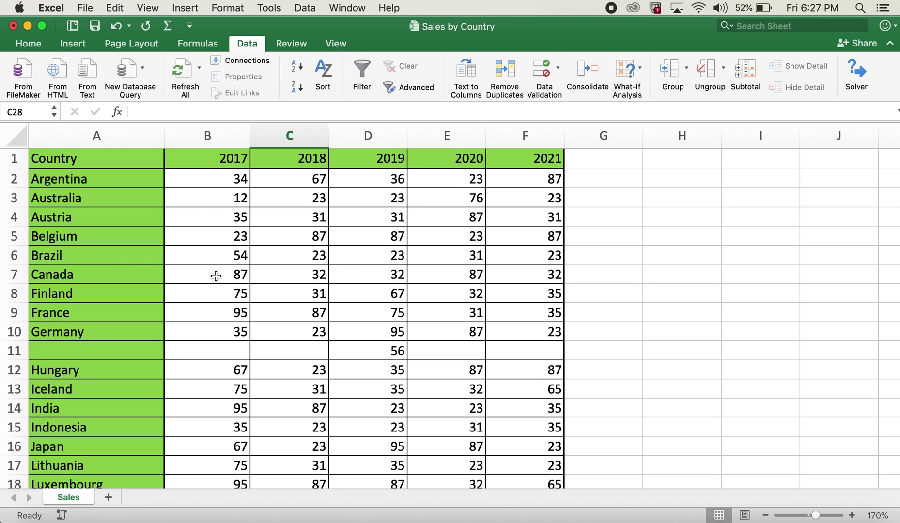
{"action": "left_click_drag", "start_coordinate": [216, 274], "coordinate": [221, 502]}
{"action": "key", "text": "F2"}
{"action": "left_click_drag", "start_coordinate": [422, 368], "coordinate": [482, 41]}
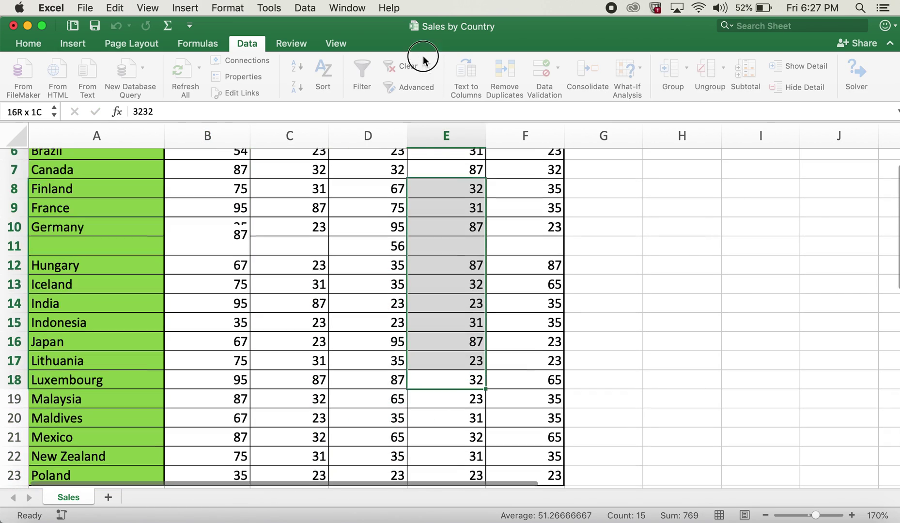
Confirm row 11 still holds only the value 56 in D11
{"action": "left_click", "coordinate": [282, 262]}
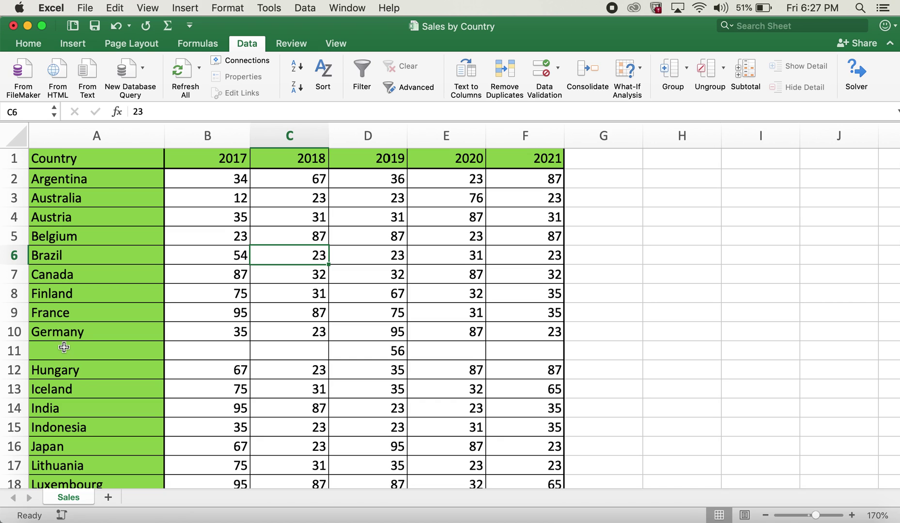
{"action": "left_click_drag", "start_coordinate": [66, 348], "coordinate": [401, 347]}
{"action": "left_click", "coordinate": [397, 349]}
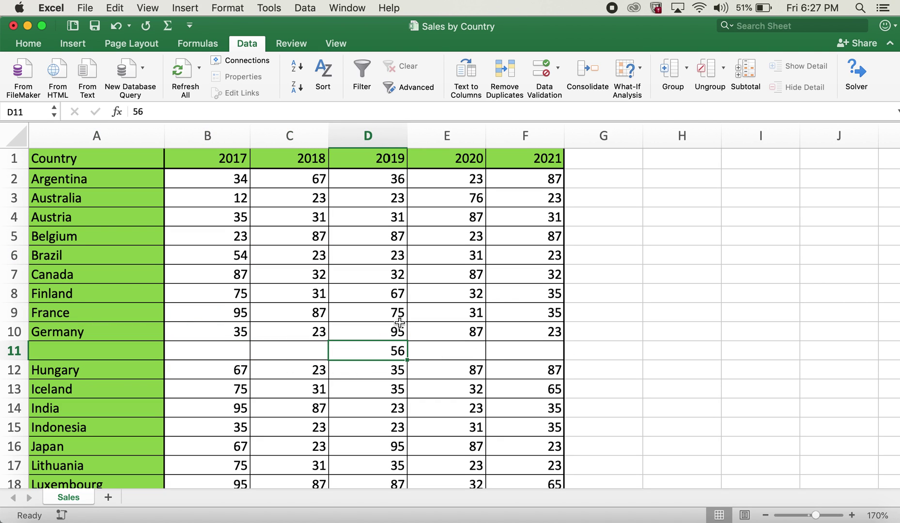
{"action": "left_click", "coordinate": [675, 273]}
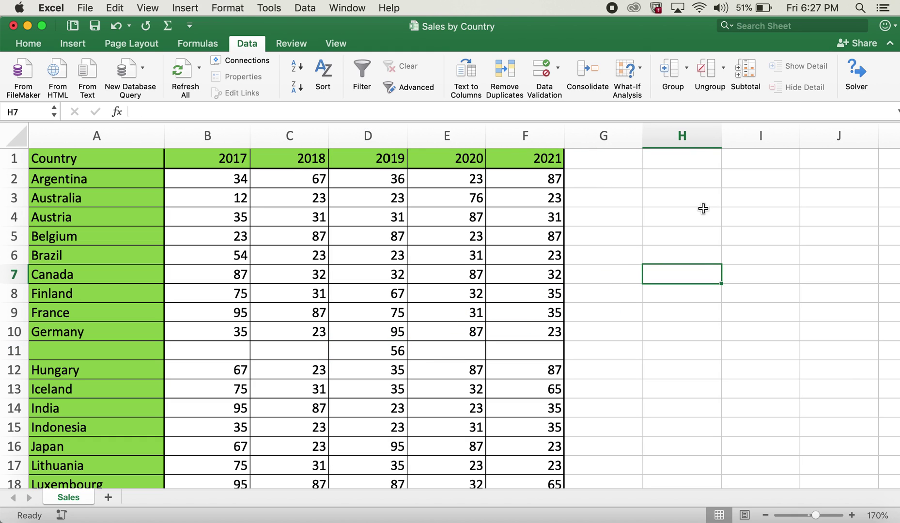